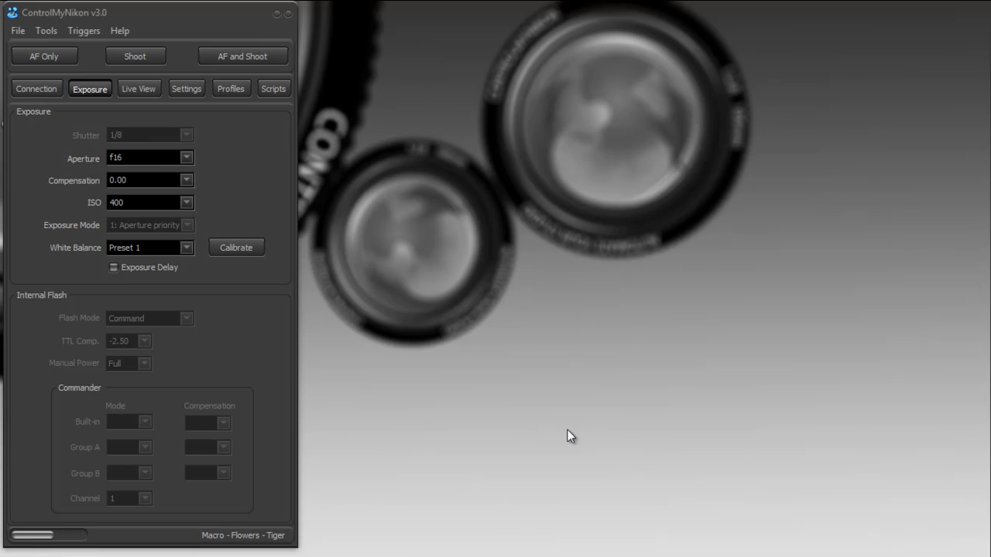
Step: Show the Scripts tab with its empty script area and list of capture and exposure commands
{"action": "left_click", "coordinate": [275, 90]}
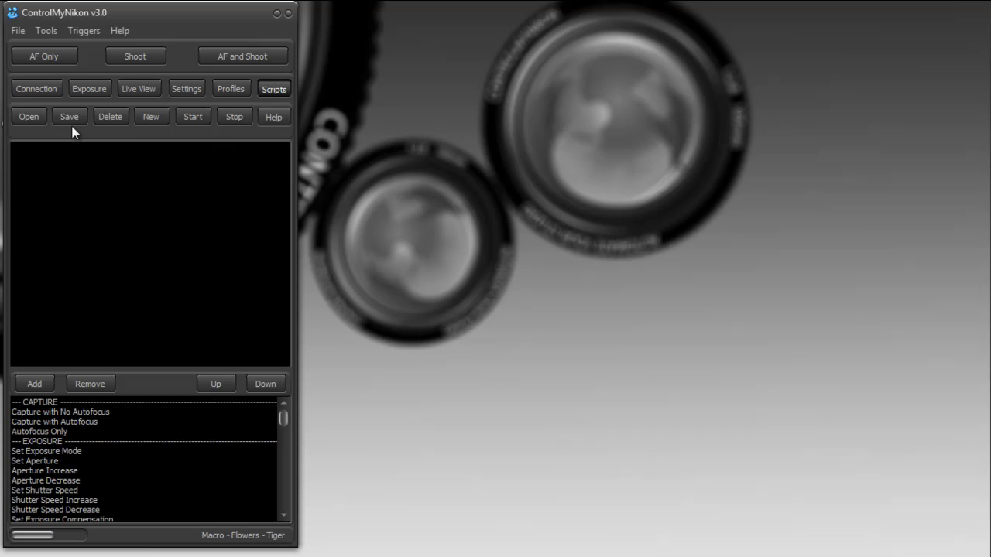
Step: Open the Bracketing dialog from the Triggers menu
{"action": "left_click", "coordinate": [82, 31]}
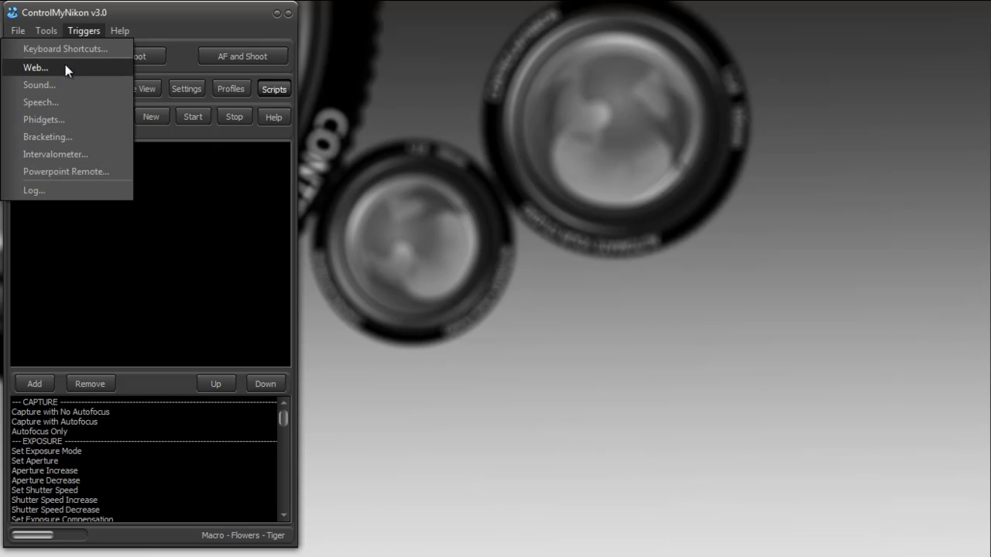
{"action": "left_click", "coordinate": [126, 28]}
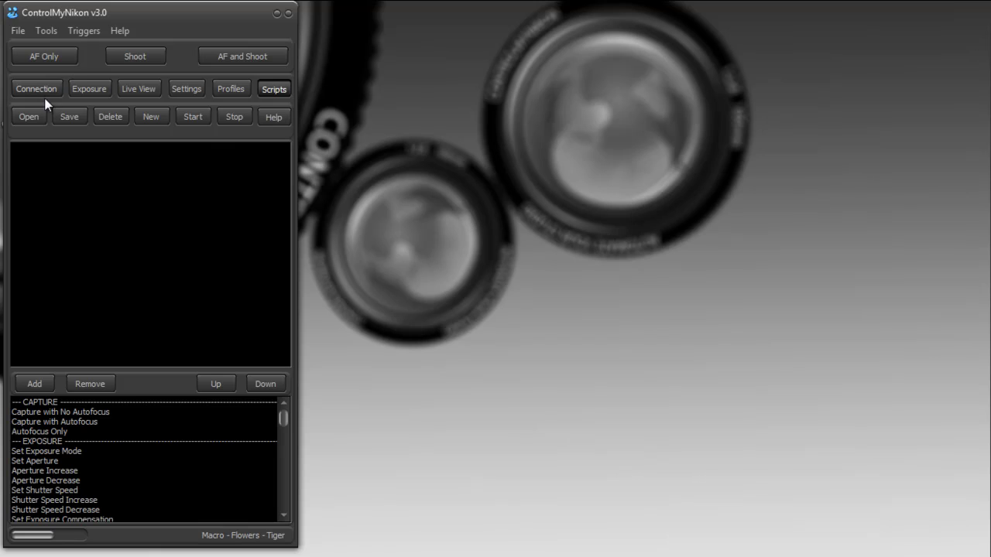
{"action": "left_click", "coordinate": [84, 33]}
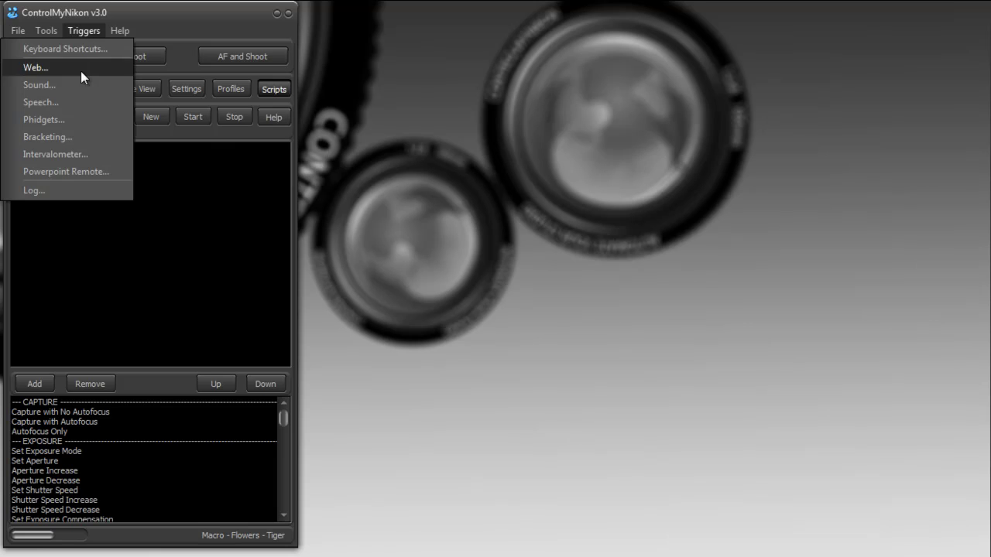
{"action": "left_click", "coordinate": [71, 138]}
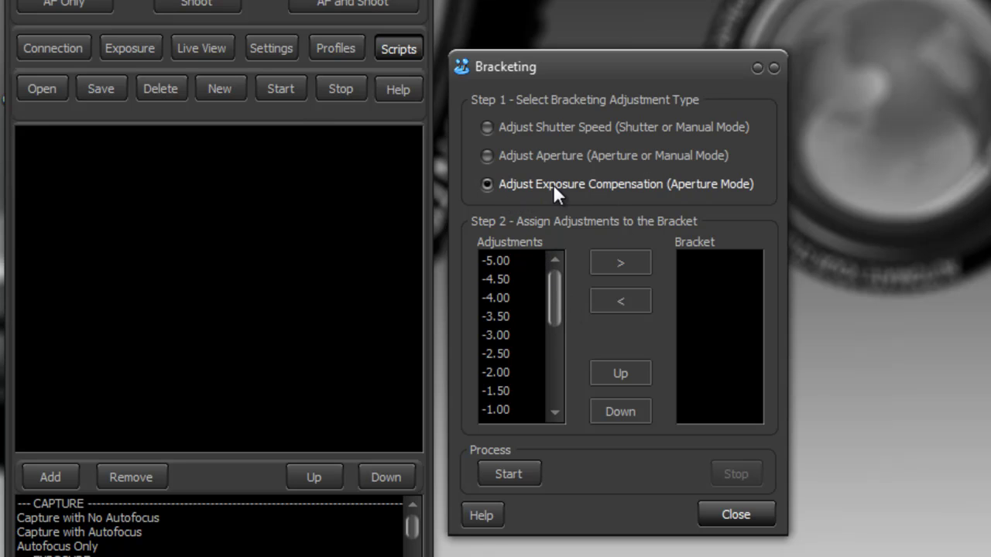
Step: Add -2.00 as the first step of the exposure-compensation bracket
{"action": "left_click_drag", "start_coordinate": [555, 285], "coordinate": [549, 311]}
{"action": "left_click", "coordinate": [509, 299]}
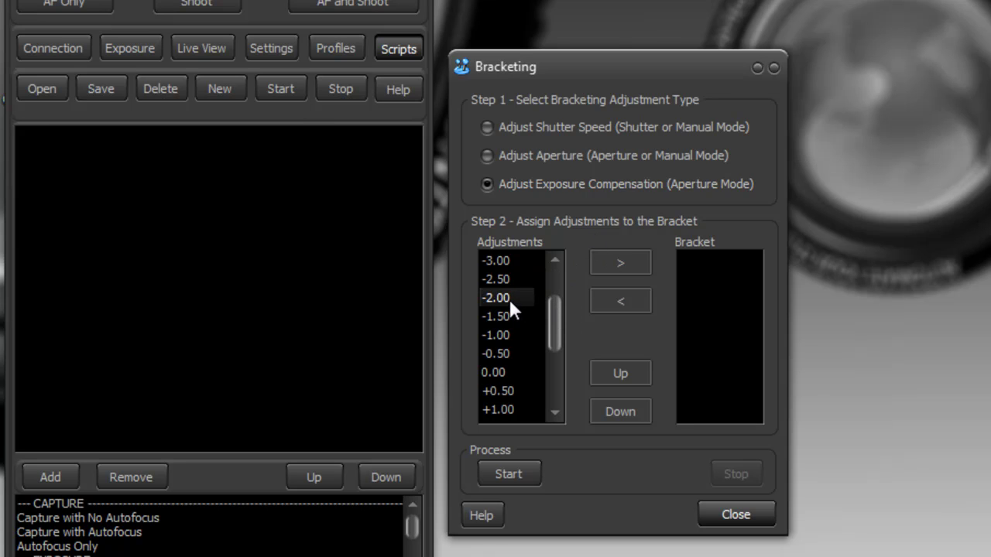
{"action": "double_click", "coordinate": [507, 298]}
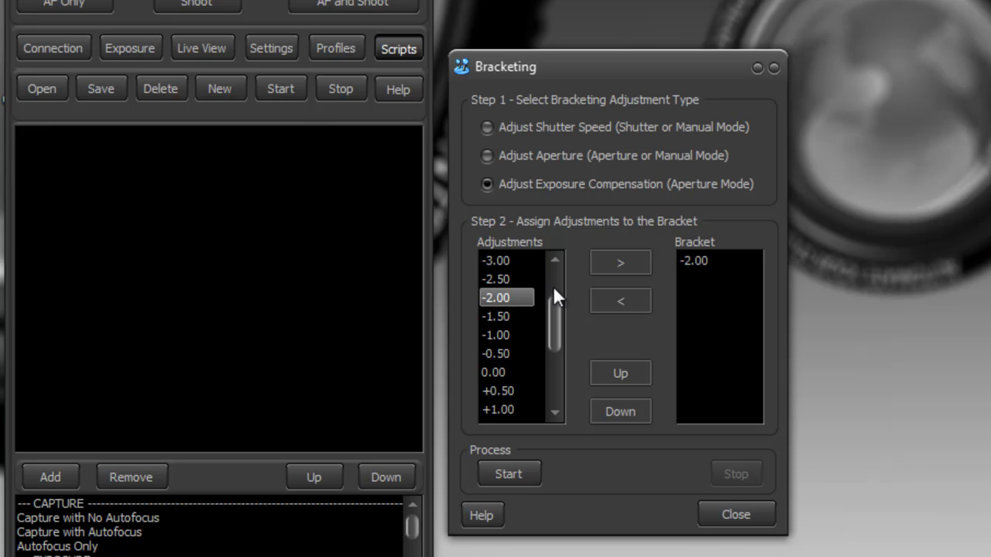
{"action": "left_click", "coordinate": [688, 259]}
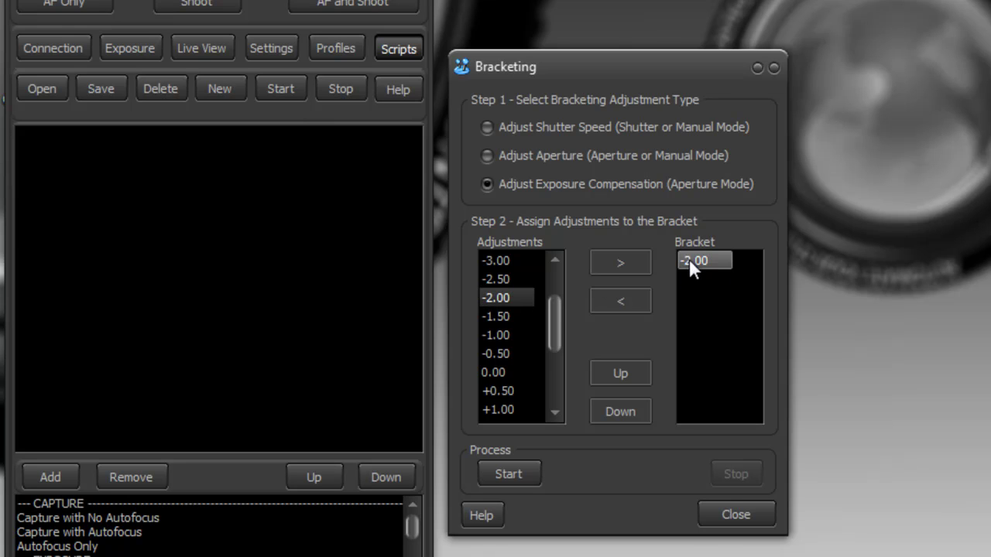
{"action": "left_click", "coordinate": [629, 302]}
{"action": "double_click", "coordinate": [505, 297]}
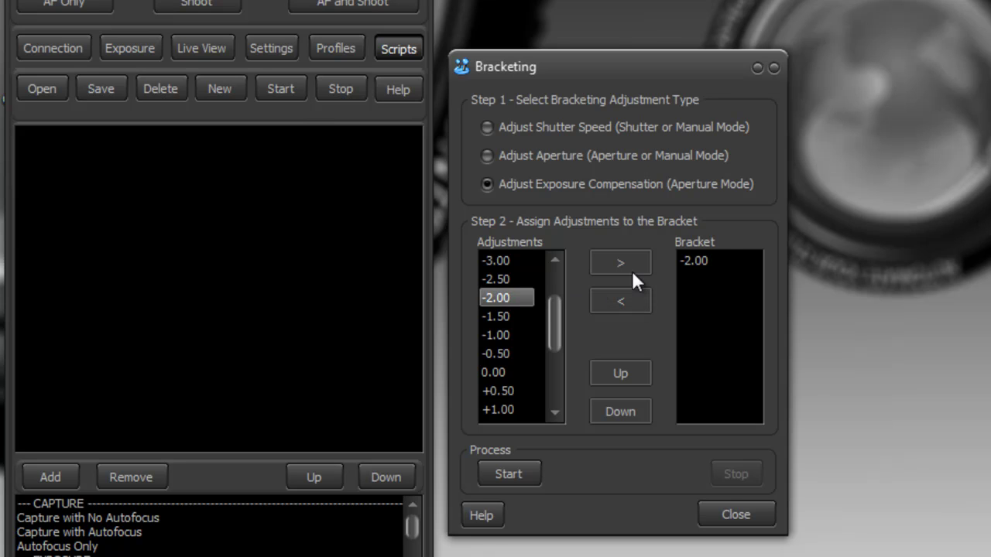
{"action": "double_click", "coordinate": [685, 256]}
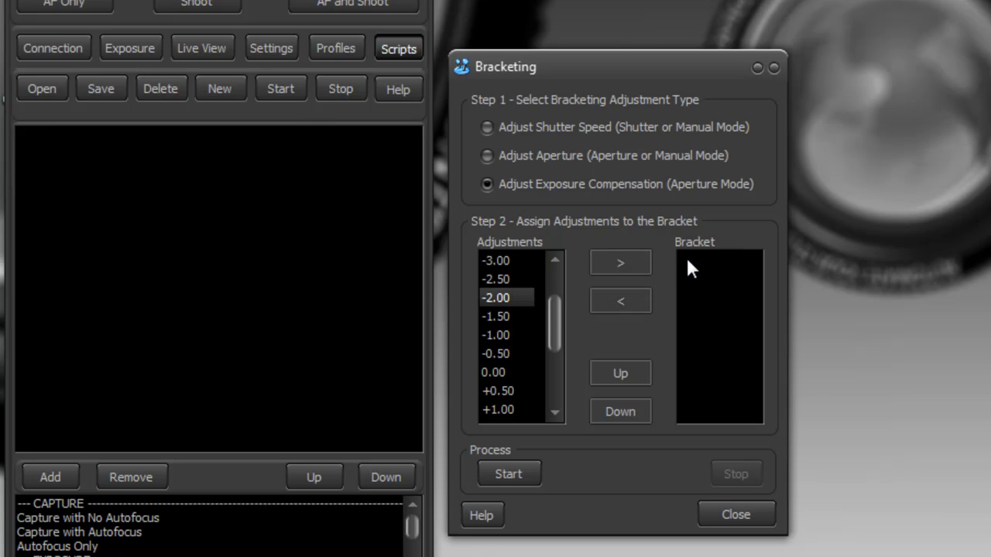
{"action": "double_click", "coordinate": [498, 298]}
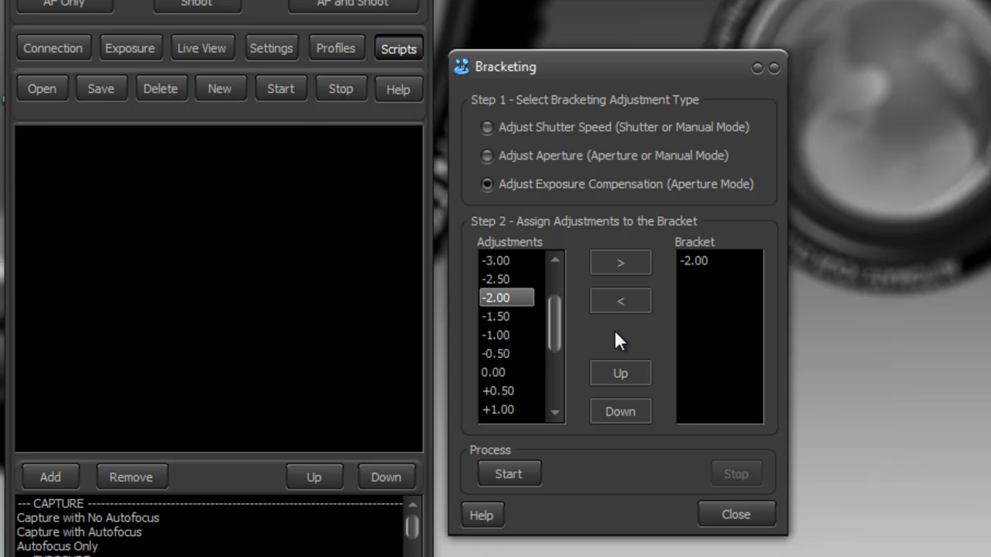
Step: Add 0.00 and +2.00 to the bracket after -2.00
{"action": "double_click", "coordinate": [491, 371]}
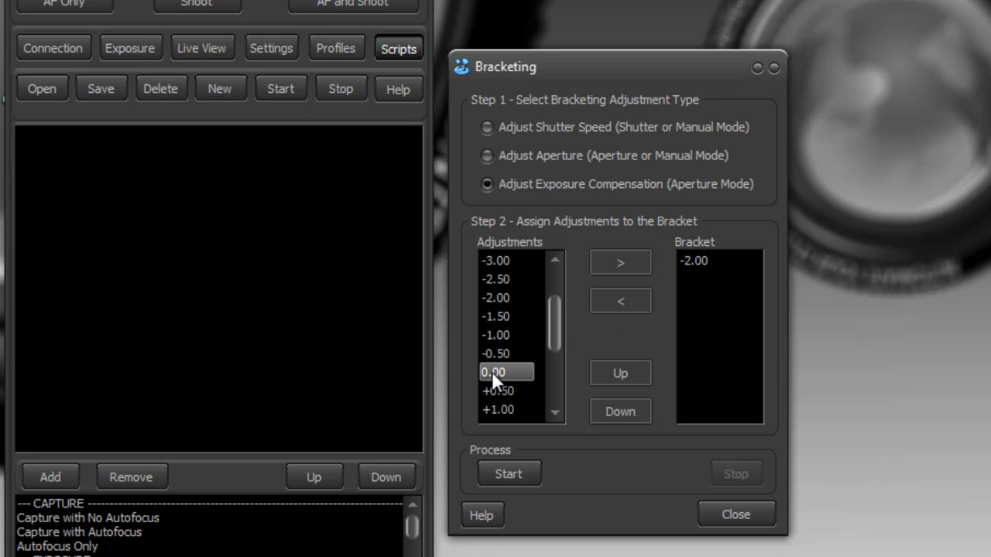
{"action": "left_click_drag", "start_coordinate": [552, 319], "coordinate": [545, 339]}
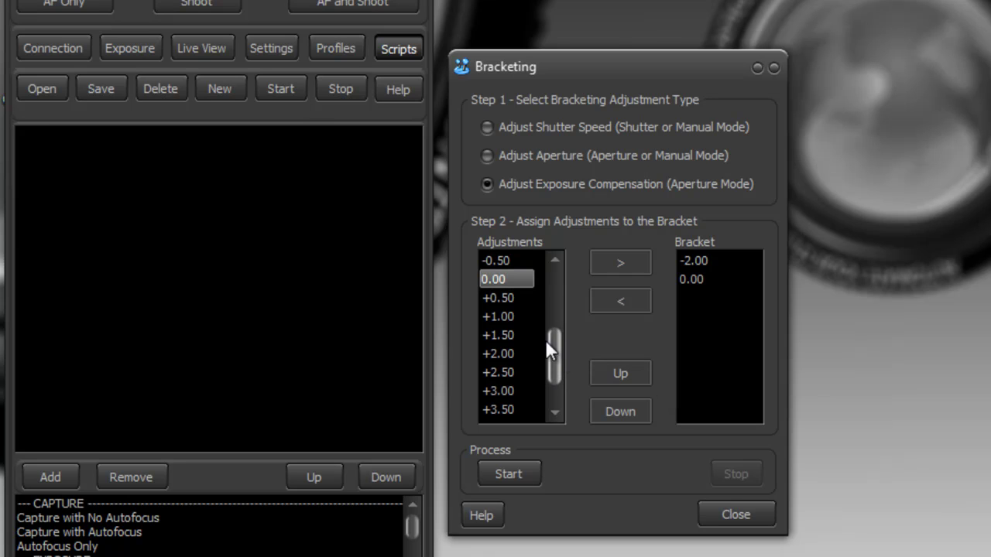
{"action": "double_click", "coordinate": [510, 352]}
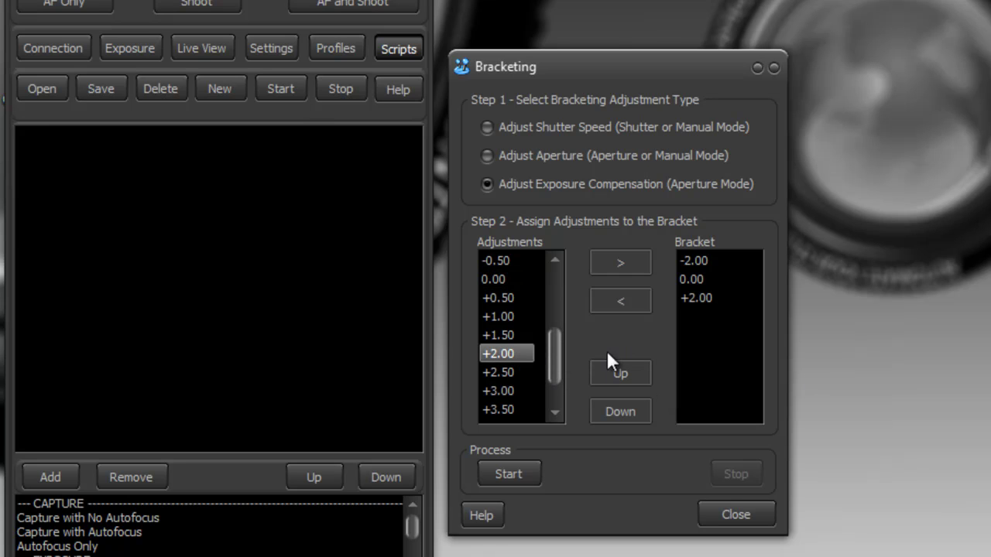
{"action": "mouse_move", "coordinate": [552, 356]}
{"action": "left_mouse_down"}
{"action": "mouse_move", "coordinate": [555, 394]}
{"action": "mouse_move", "coordinate": [555, 275]}
{"action": "mouse_move", "coordinate": [569, 394]}
{"action": "mouse_move", "coordinate": [565, 280]}
{"action": "mouse_move", "coordinate": [555, 372]}
{"action": "left_mouse_up"}
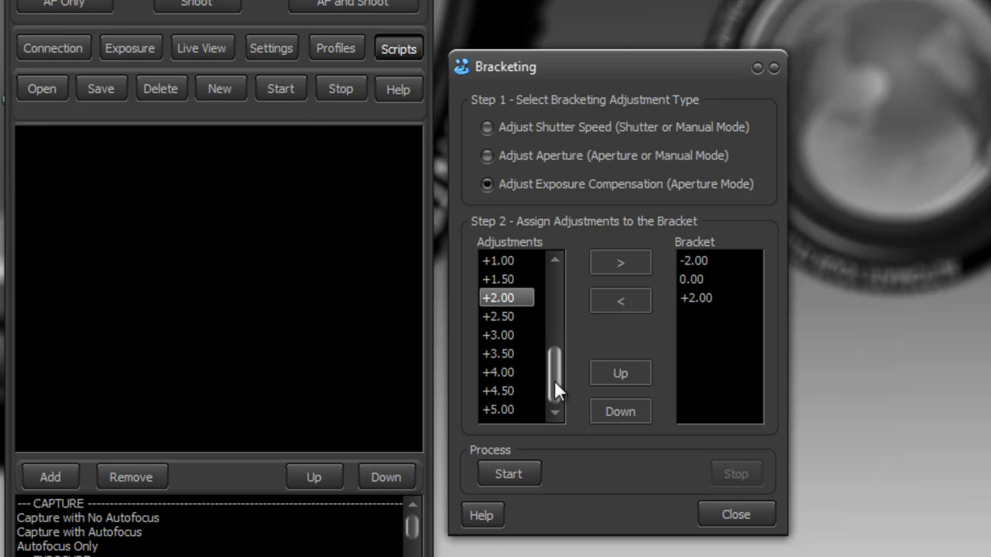
{"action": "left_click_drag", "start_coordinate": [554, 380], "coordinate": [553, 271]}
{"action": "left_click_drag", "start_coordinate": [559, 307], "coordinate": [558, 358]}
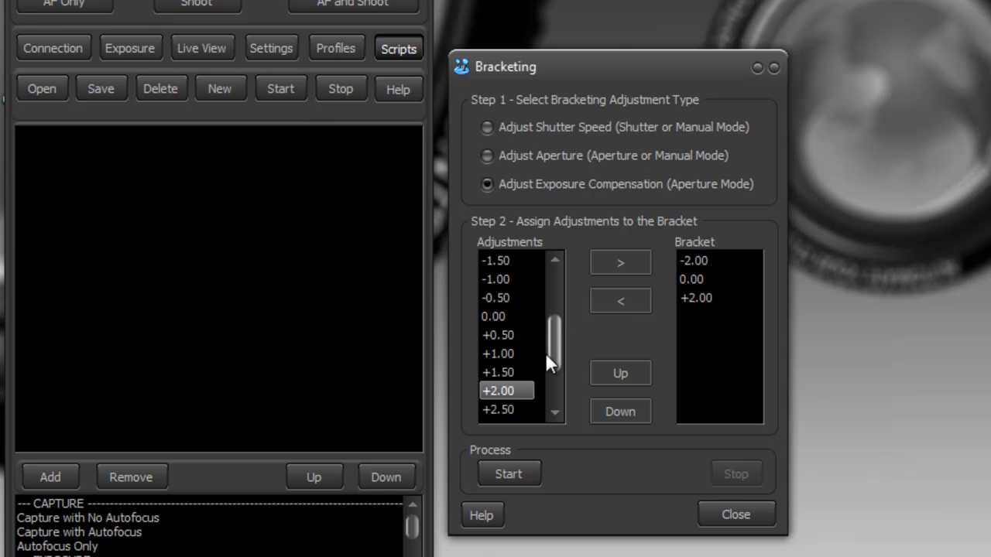
{"action": "left_click", "coordinate": [701, 298]}
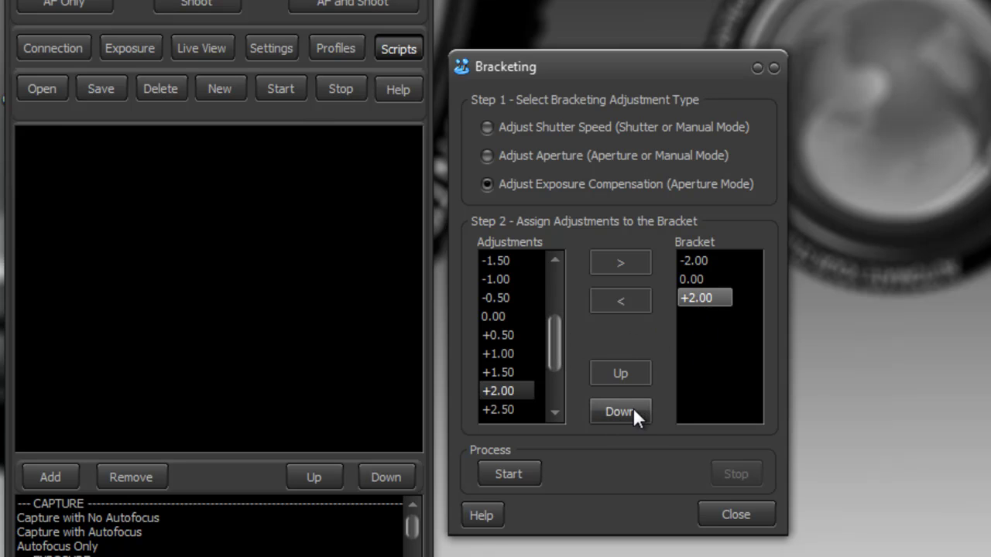
{"action": "left_click", "coordinate": [621, 373]}
{"action": "left_click", "coordinate": [621, 370]}
{"action": "left_click", "coordinate": [692, 277]}
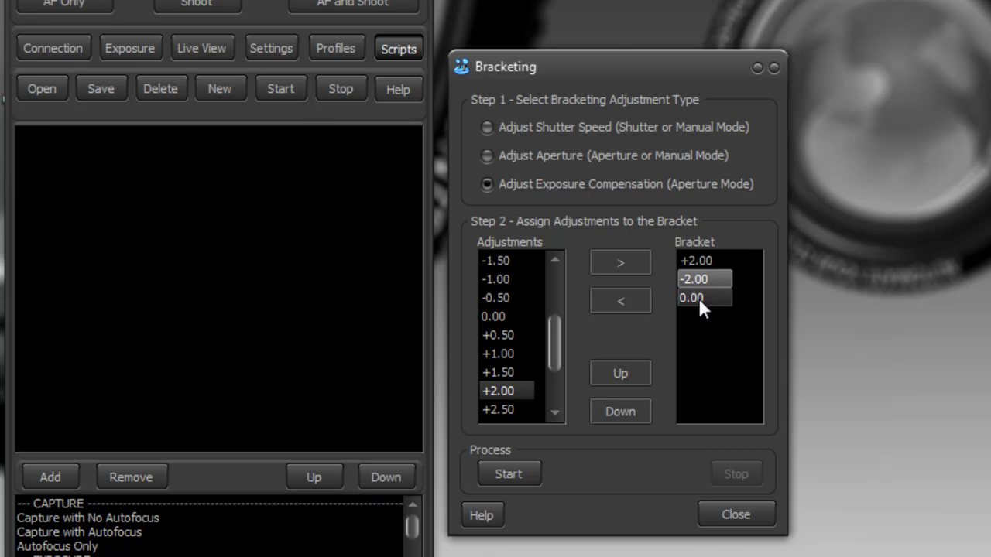
{"action": "left_click", "coordinate": [631, 410]}
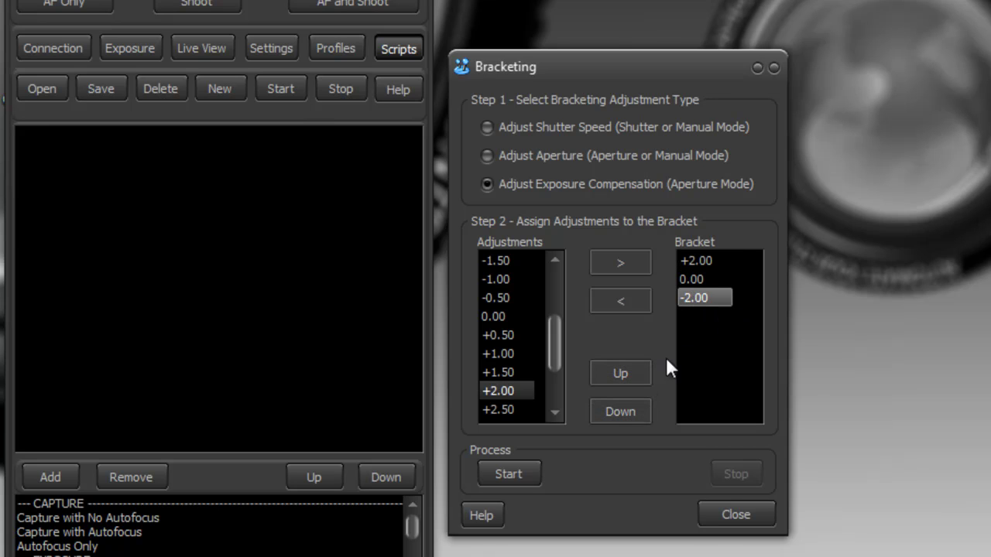
{"action": "left_click", "coordinate": [625, 368]}
{"action": "left_click", "coordinate": [625, 367]}
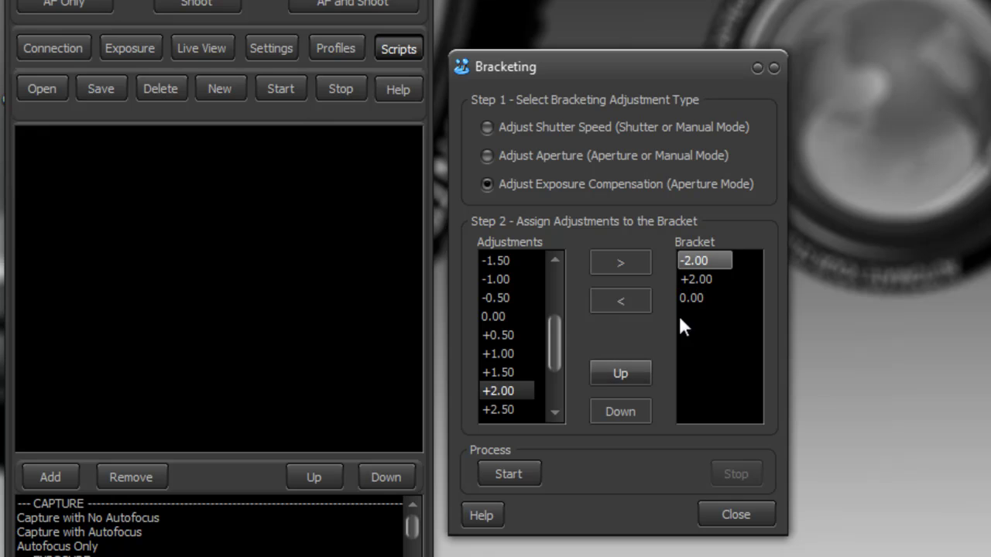
{"action": "left_click", "coordinate": [688, 280]}
{"action": "left_click", "coordinate": [625, 406]}
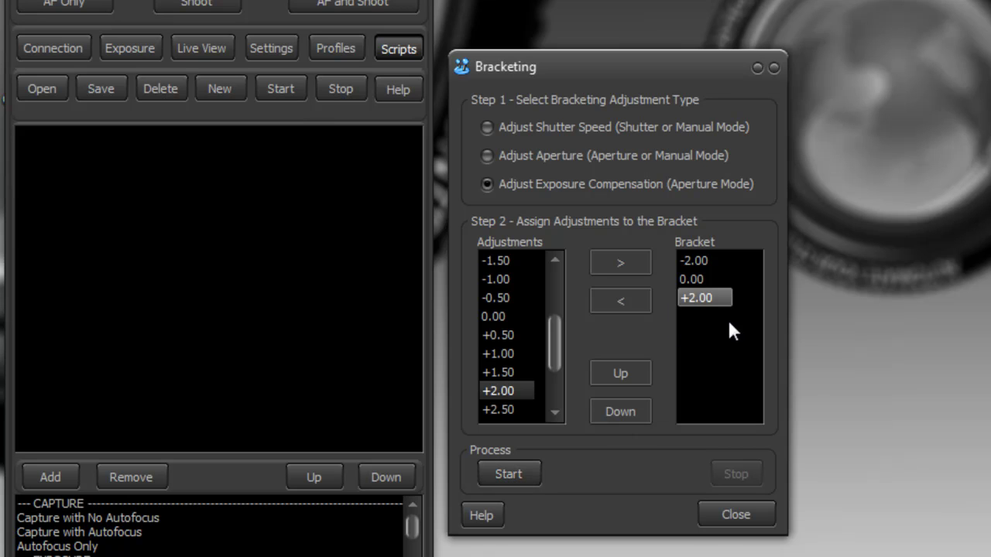
Step: Show the Files and Folders settings with path C:\Images and bring up the Bracketing help topic
{"action": "left_click", "coordinate": [140, 48]}
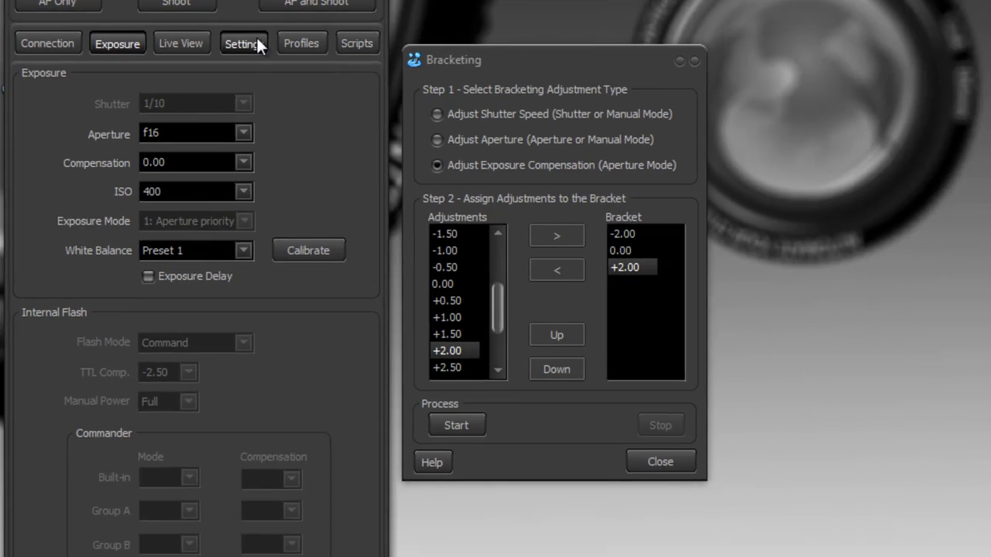
{"action": "left_click", "coordinate": [257, 44]}
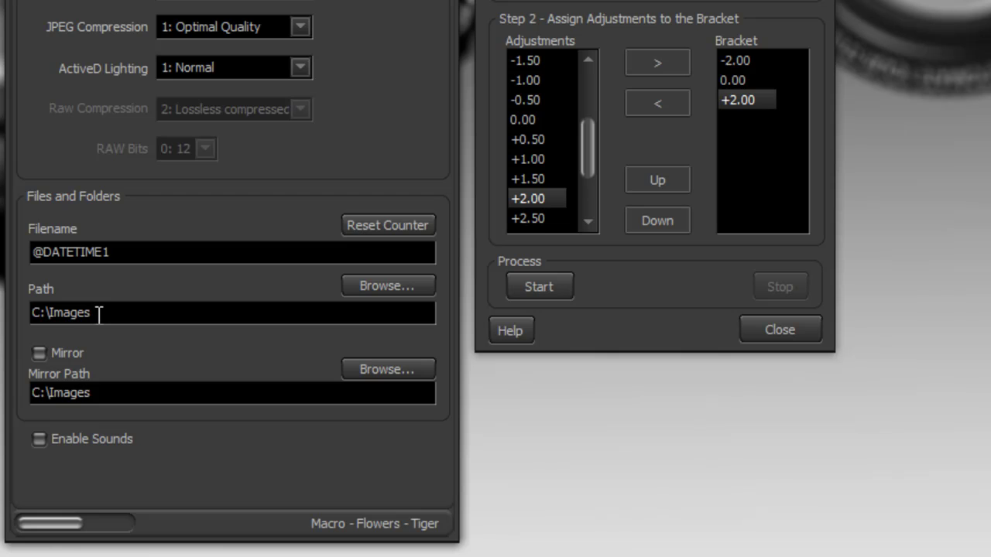
{"action": "left_click_drag", "start_coordinate": [95, 313], "coordinate": [13, 314]}
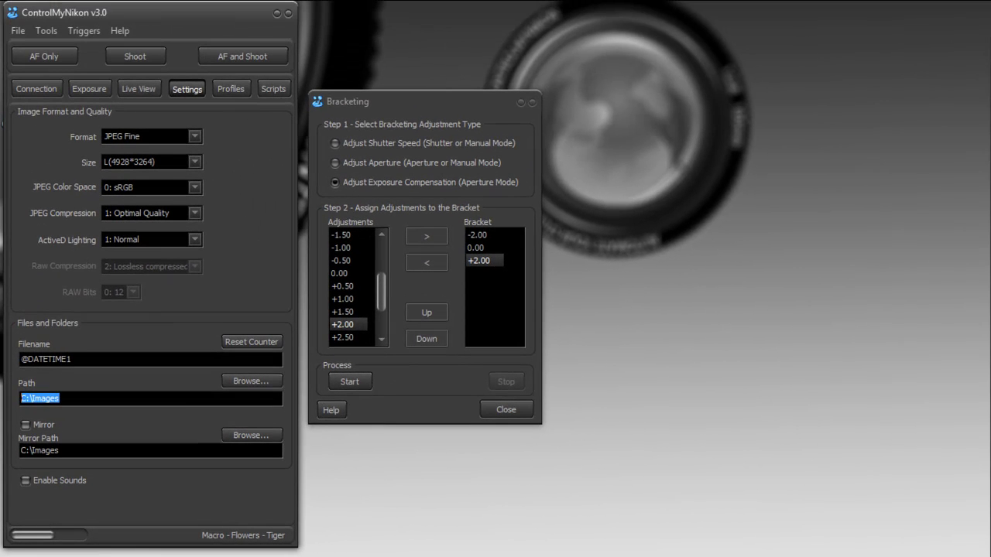
{"action": "left_click", "coordinate": [330, 409]}
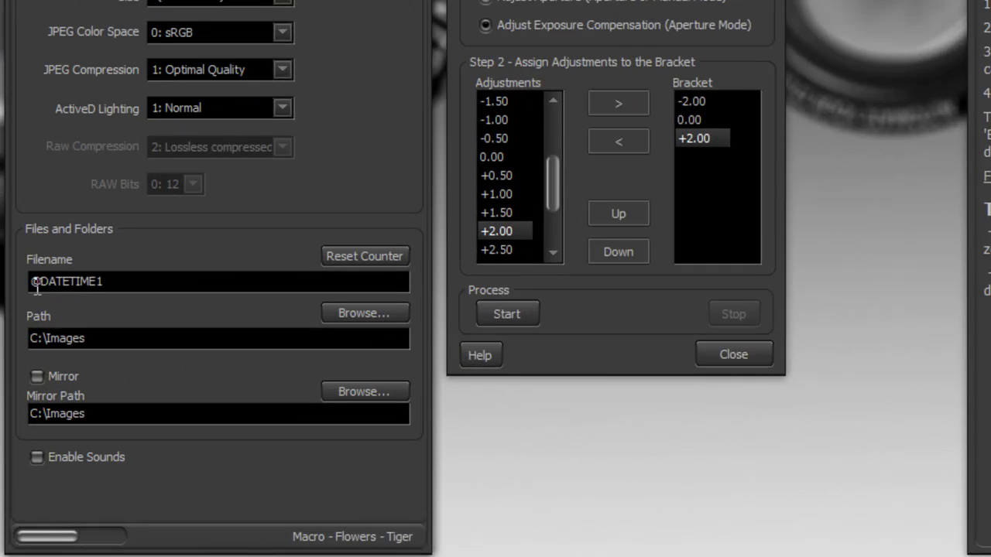
{"action": "left_click_drag", "start_coordinate": [36, 284], "coordinate": [48, 262]}
{"action": "left_click", "coordinate": [120, 285]}
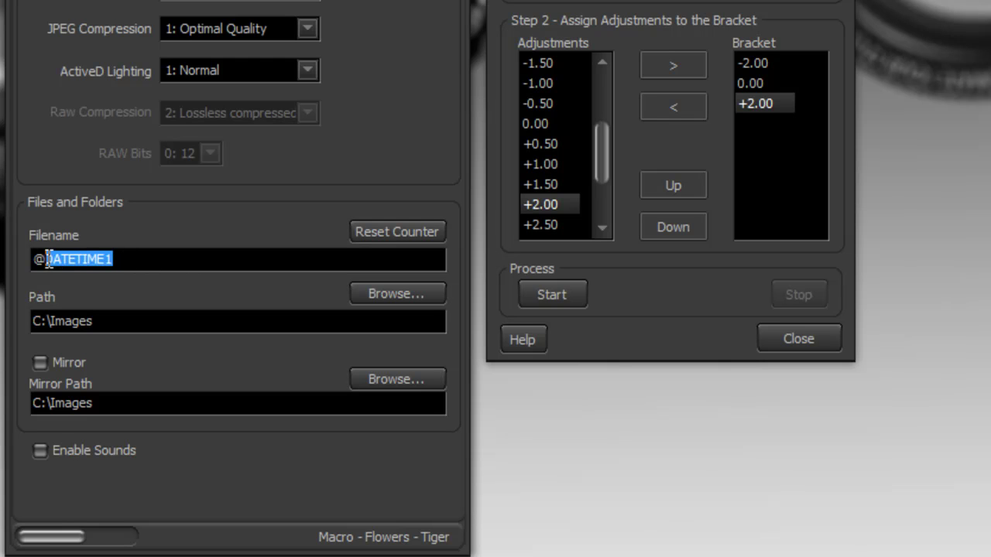
{"action": "type", "text": "@S"}
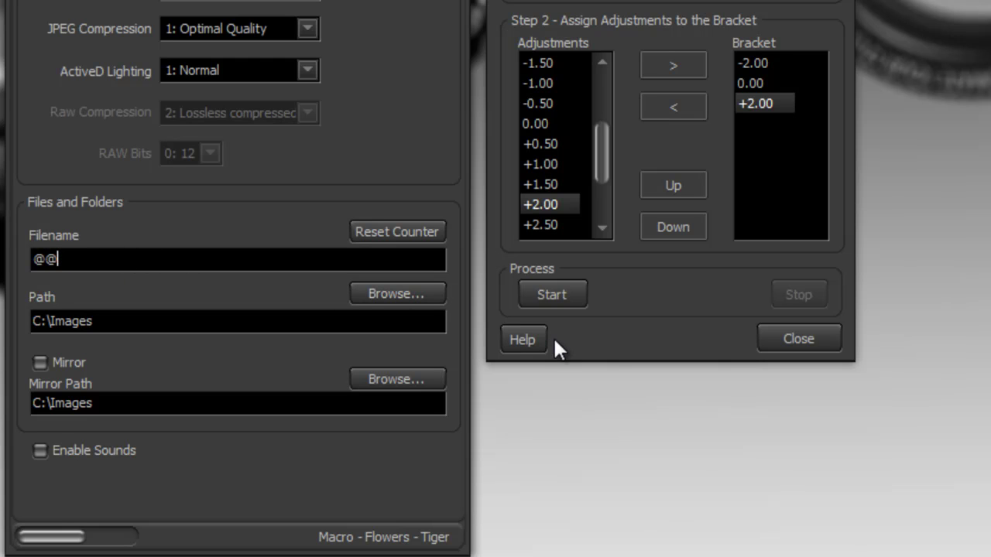
{"action": "key", "text": "BackSpace"}
{"action": "key", "text": "BackSpace"}
{"action": "type", "text": "SESSIONCOUNTER1"}
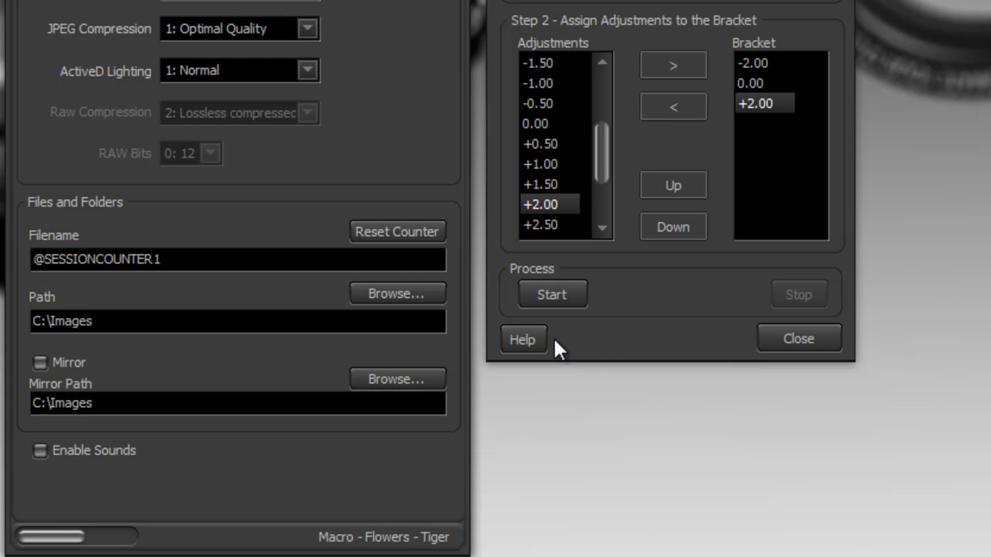
{"action": "key", "text": "Tab"}
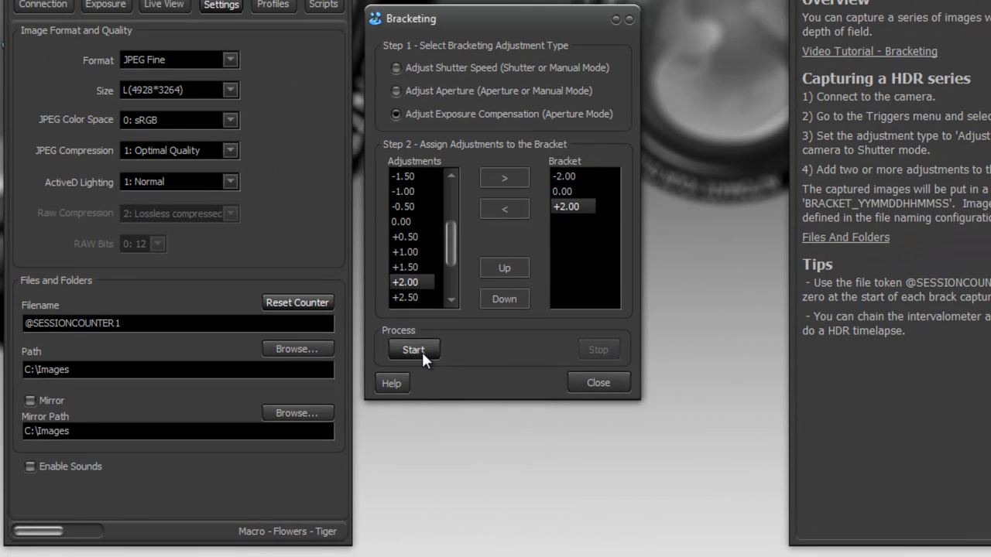
Step: Shoot the -2, 0, +2 exposure bracket into a new BRACKET folder
{"action": "left_click", "coordinate": [563, 297]}
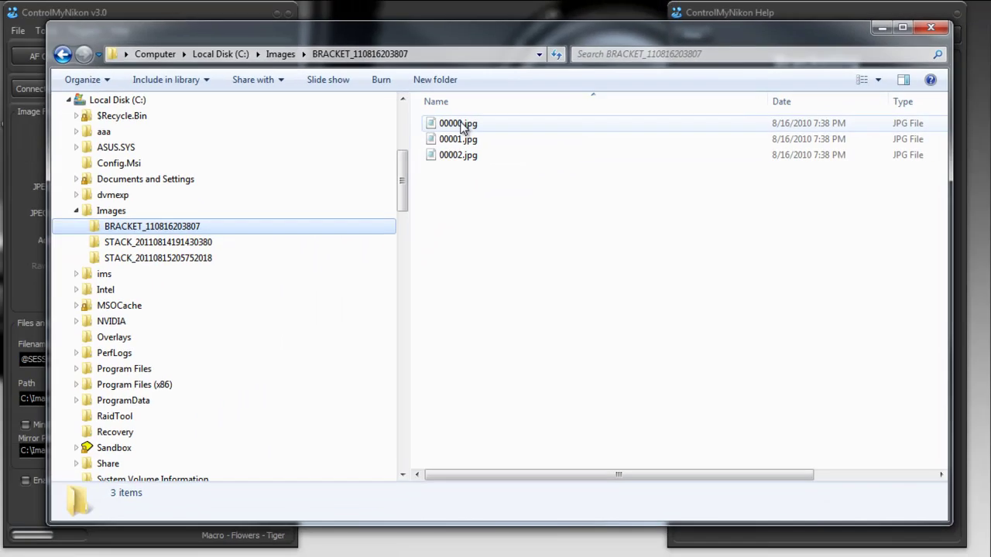
{"action": "left_click", "coordinate": [463, 126]}
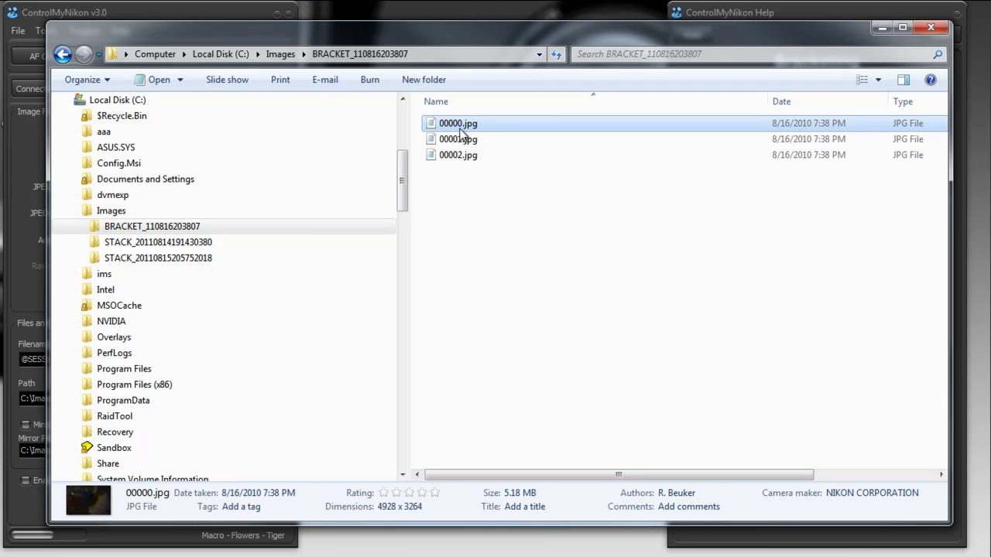
{"action": "left_click", "coordinate": [463, 142]}
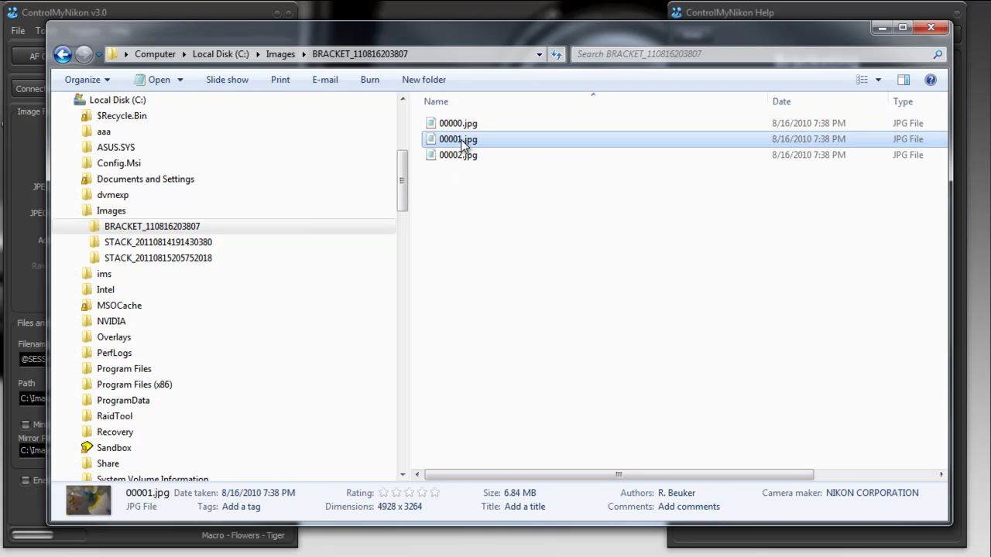
{"action": "left_click", "coordinate": [464, 157]}
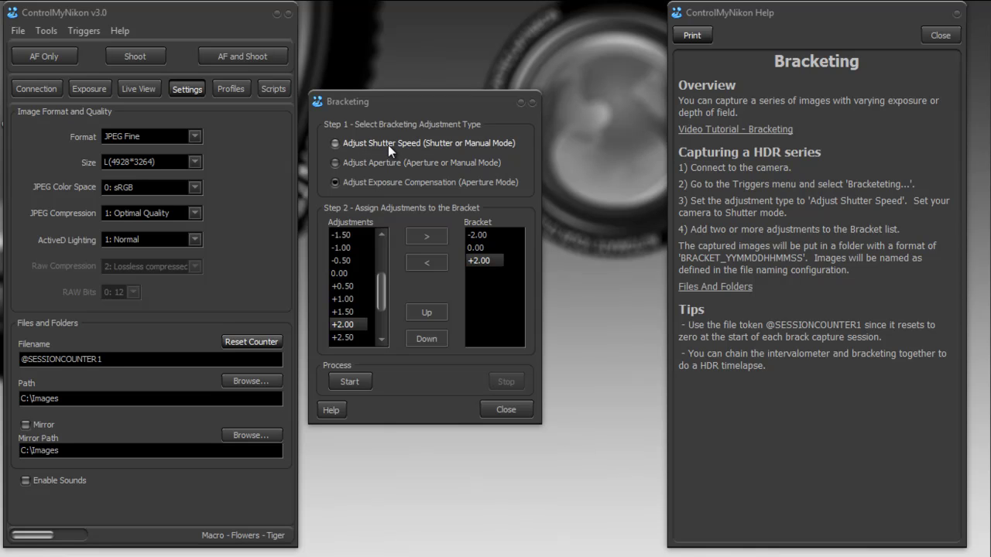
Step: Switch bracketing to shutter speed and add 1/10 and 1/20
{"action": "left_click", "coordinate": [366, 144]}
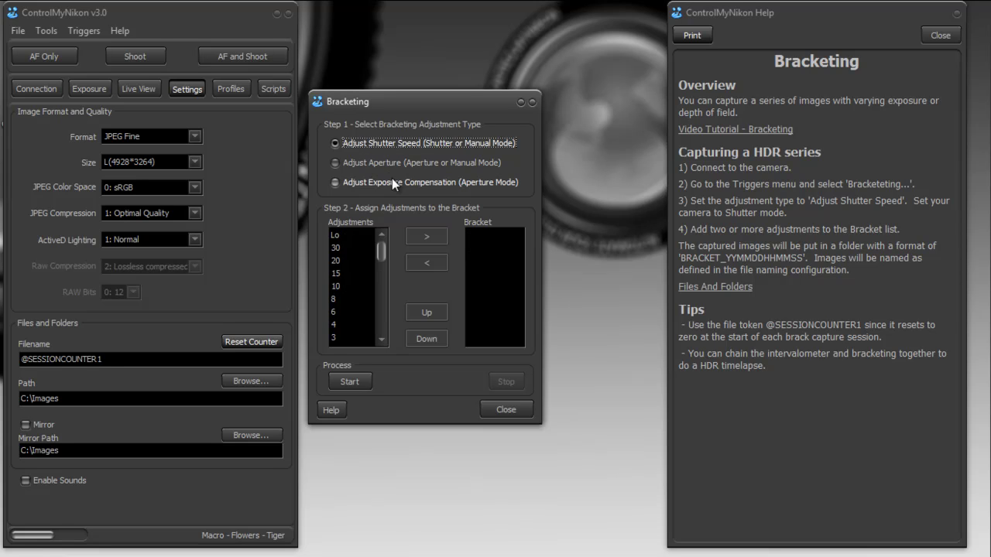
{"action": "left_click_drag", "start_coordinate": [383, 260], "coordinate": [384, 284]}
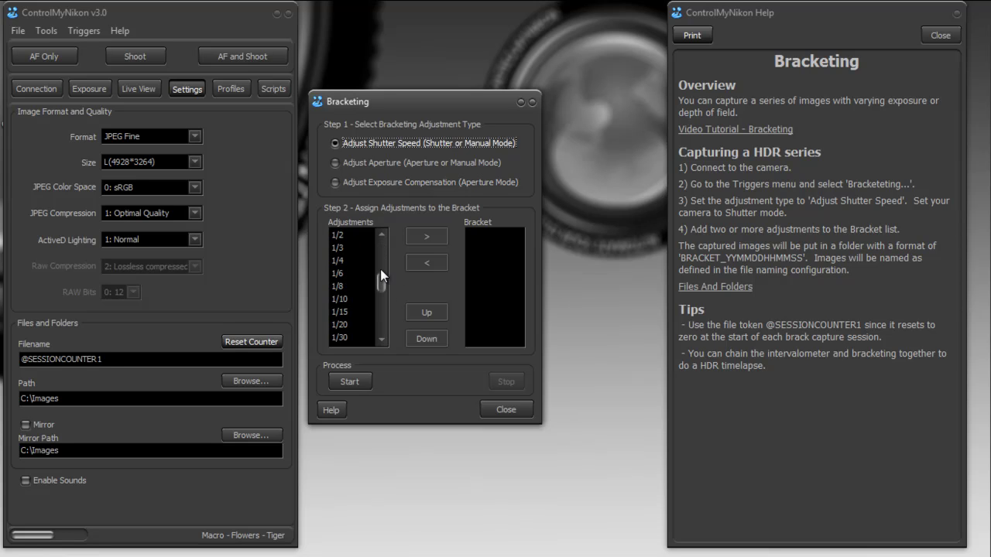
{"action": "double_click", "coordinate": [352, 301]}
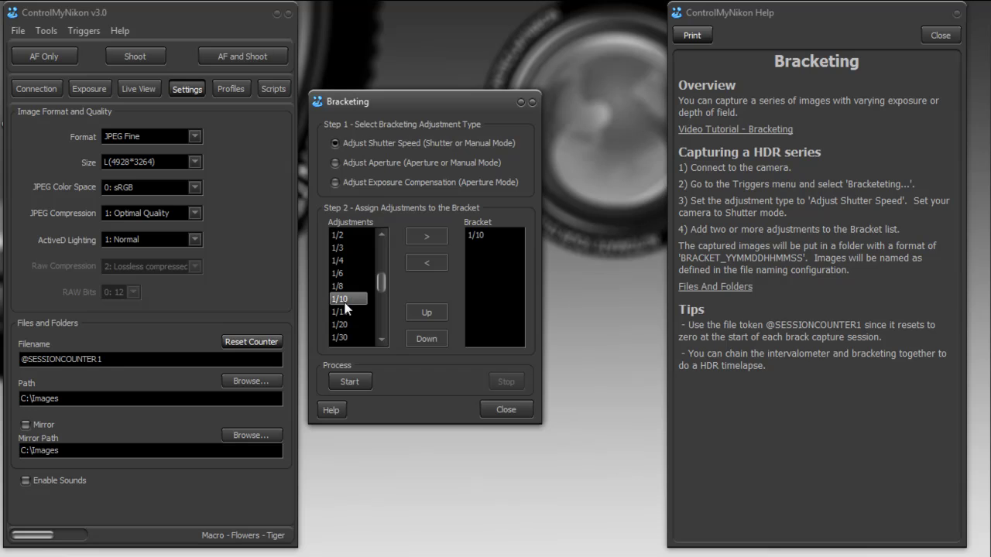
{"action": "double_click", "coordinate": [348, 325]}
Step: Add 1/30, 1/60, 1/125, 1/250 and 1/500 to the shutter-speed bracket
{"action": "left_click_drag", "start_coordinate": [380, 282], "coordinate": [381, 293]}
{"action": "double_click", "coordinate": [341, 273]}
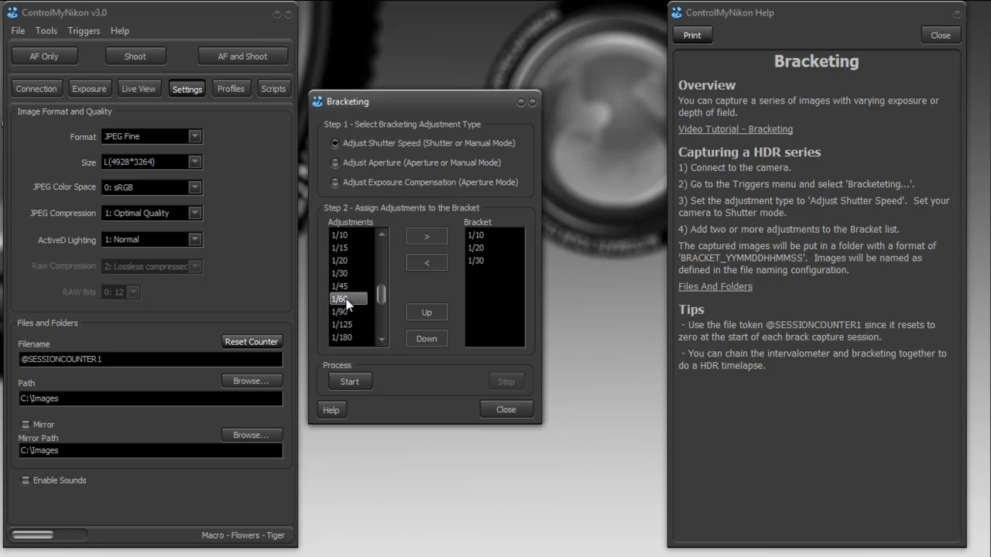
{"action": "double_click", "coordinate": [346, 300]}
{"action": "double_click", "coordinate": [350, 326]}
{"action": "scroll", "coordinate": [380, 296], "scroll_direction": "down", "scroll_amount": 1}
{"action": "double_click", "coordinate": [347, 313]}
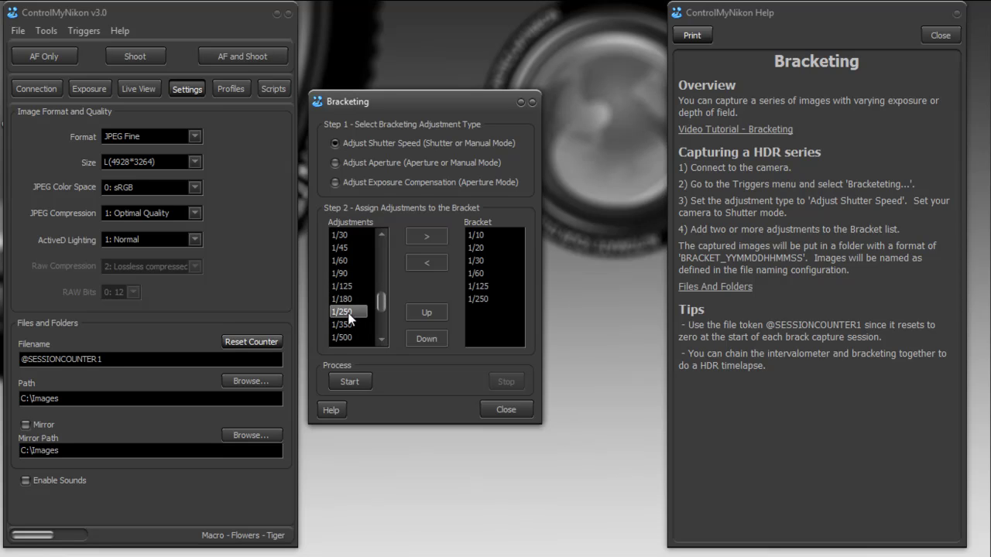
{"action": "double_click", "coordinate": [347, 337]}
{"action": "left_click", "coordinate": [366, 380]}
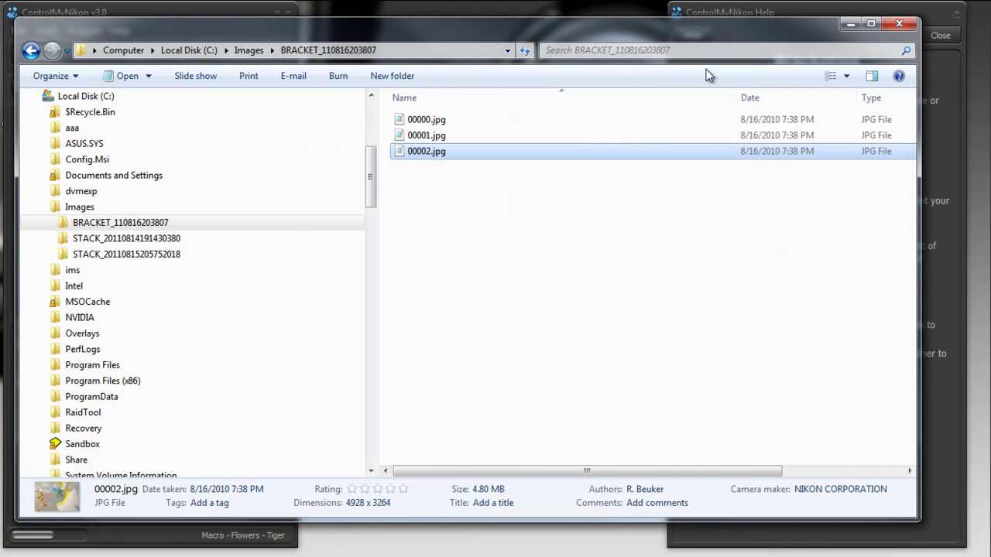
{"action": "left_click", "coordinate": [136, 239]}
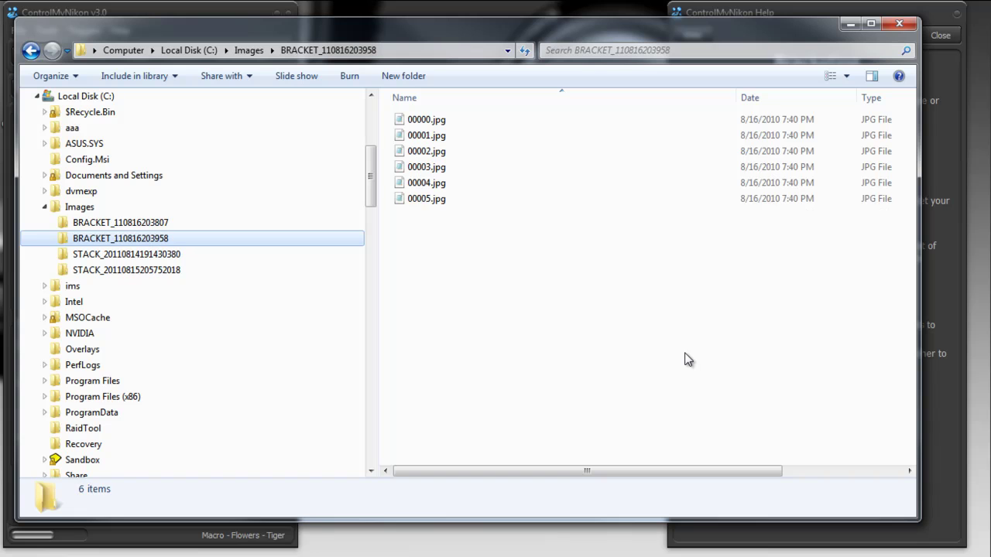
{"action": "left_click", "coordinate": [427, 123]}
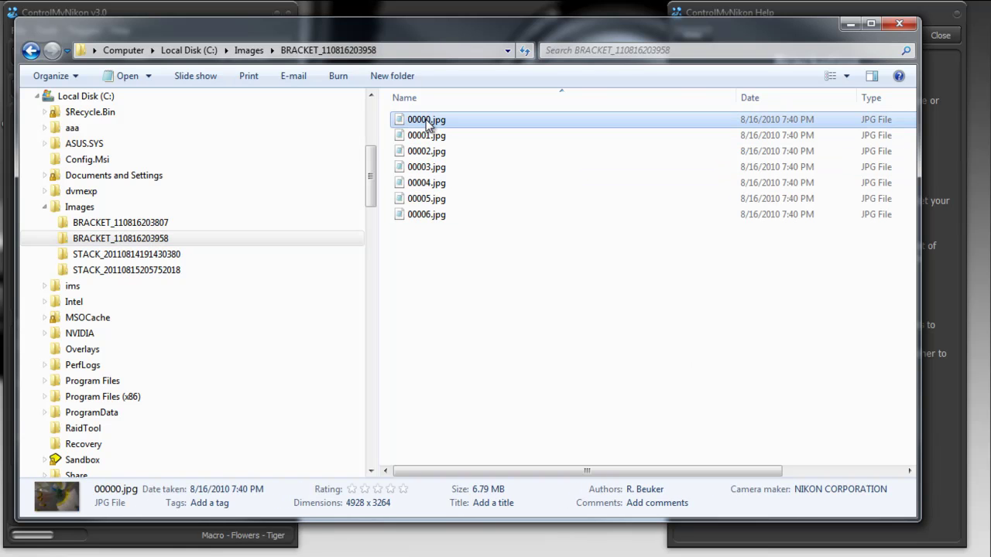
{"action": "left_click", "coordinate": [434, 136]}
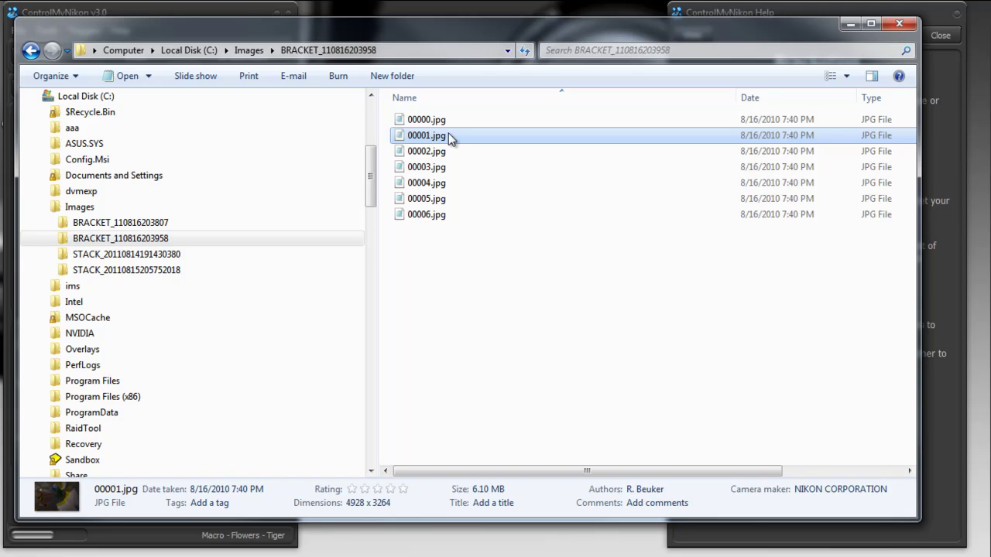
{"action": "key", "text": "Down"}
{"action": "key", "text": "Down"}
{"action": "key", "text": "Down"}
{"action": "key", "text": "Down"}
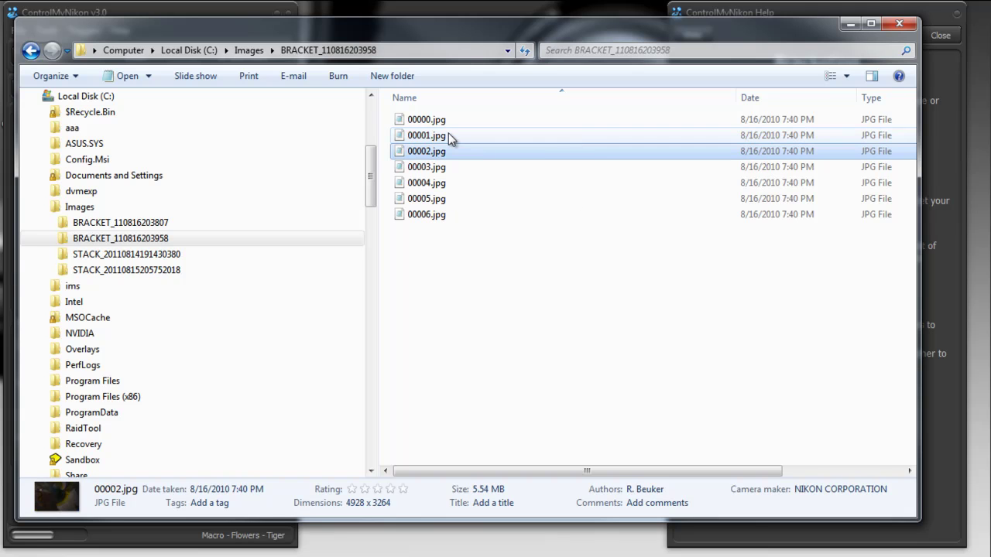
{"action": "key", "text": "Down"}
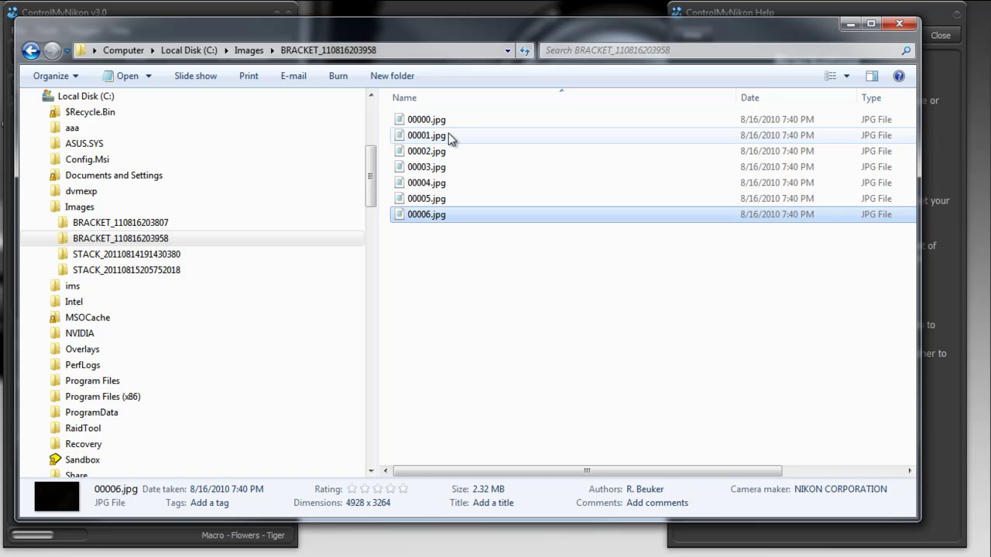
{"action": "left_click_drag", "start_coordinate": [551, 26], "coordinate": [283, 47]}
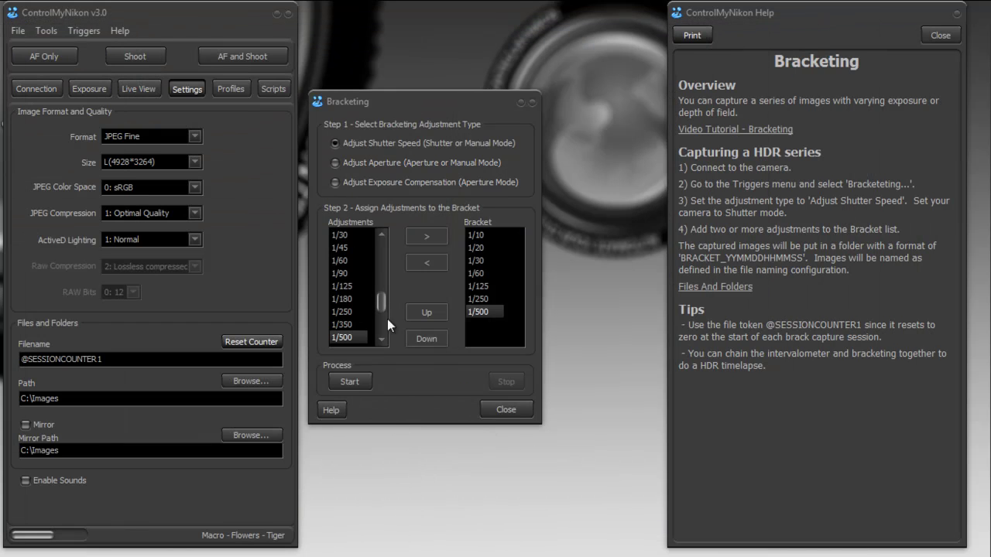
Step: Switch to aperture bracketing and add f5.6, f6.7 and f8
{"action": "left_click", "coordinate": [371, 162]}
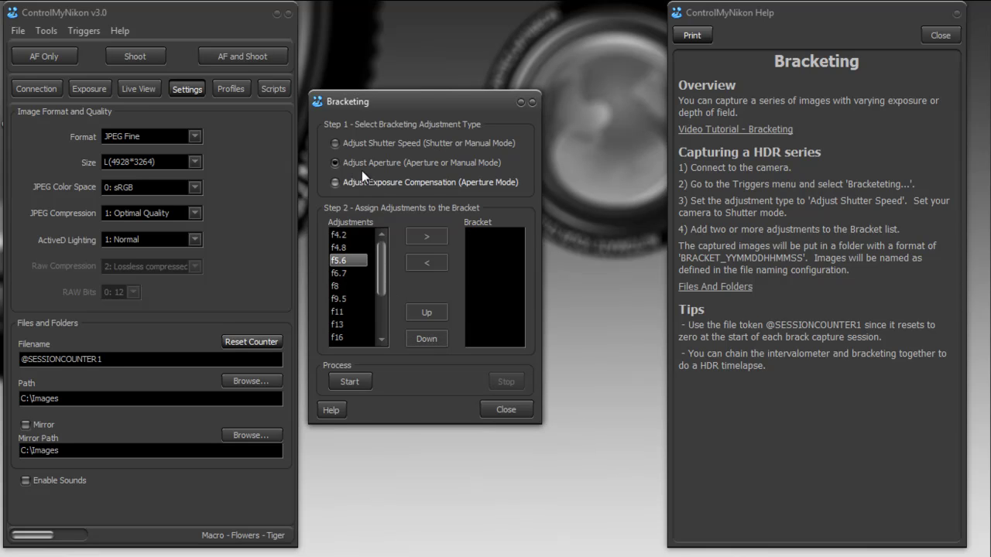
{"action": "double_click", "coordinate": [344, 261]}
{"action": "double_click", "coordinate": [349, 274]}
{"action": "double_click", "coordinate": [346, 286]}
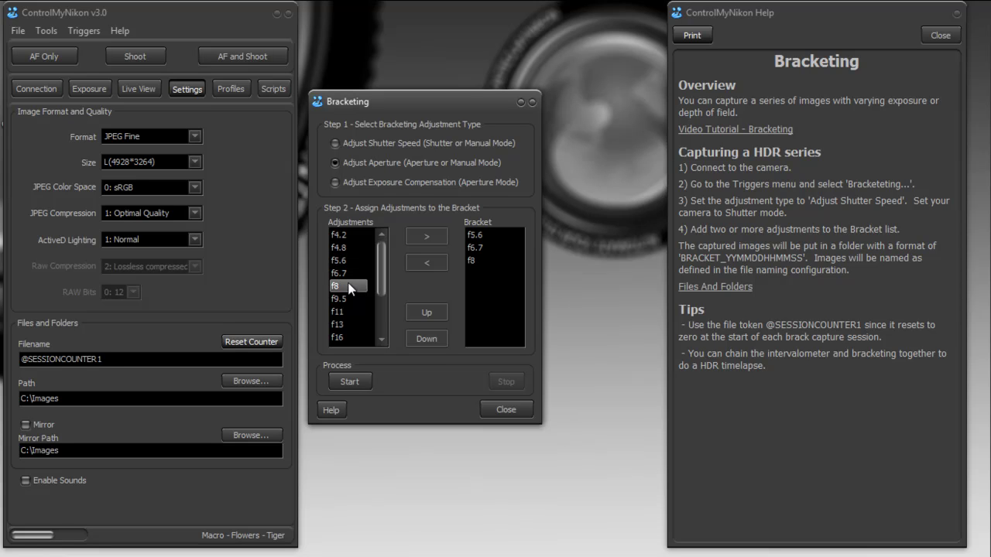